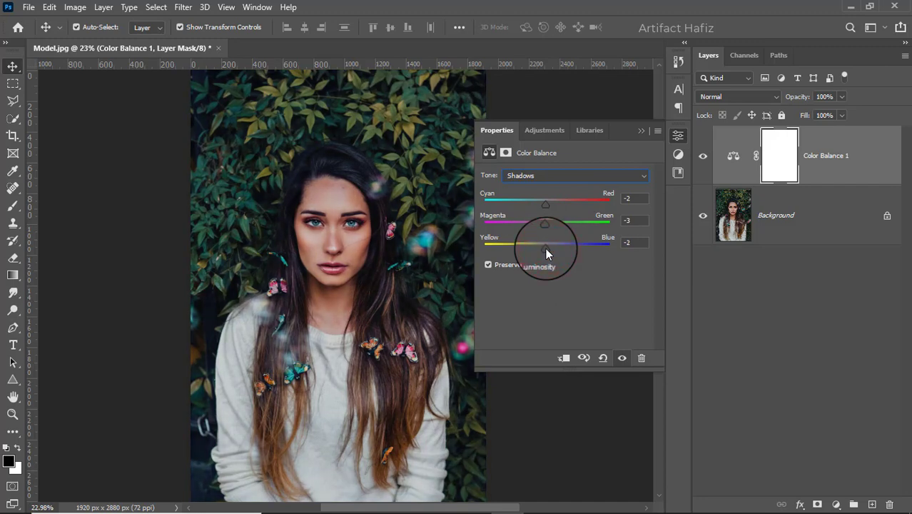
Step: Set the Color Balance highlights to -19 Cyan–Red, -10 Magenta–Green and -8 Yellow–Blue
{"action": "left_click", "coordinate": [541, 177]}
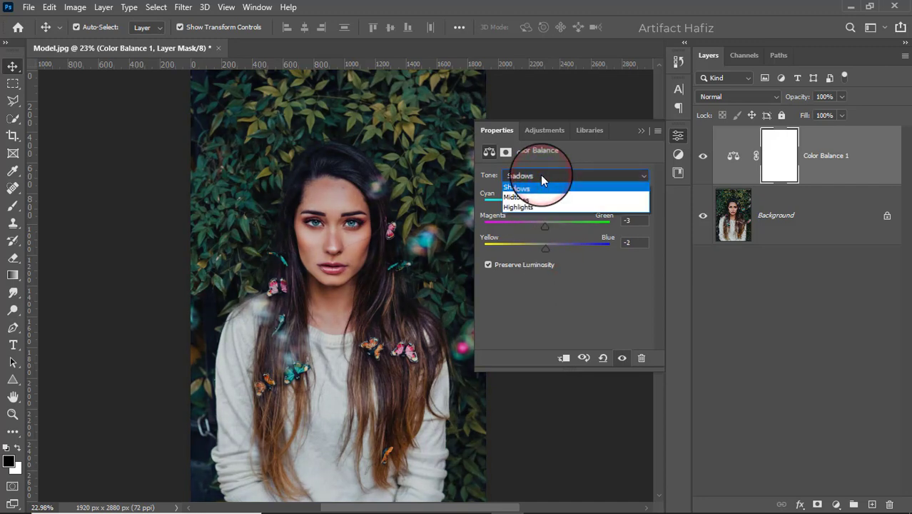
{"action": "left_click", "coordinate": [536, 207]}
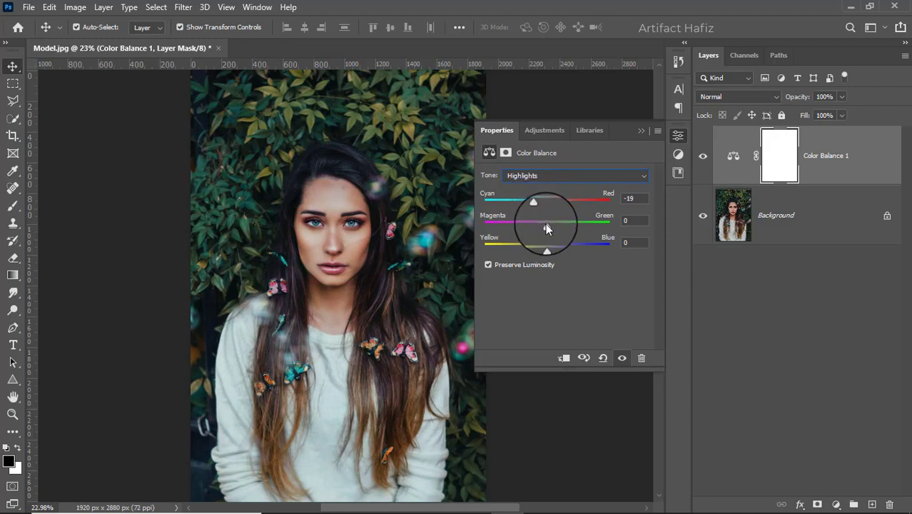
{"action": "left_click_drag", "start_coordinate": [547, 228], "coordinate": [542, 250]}
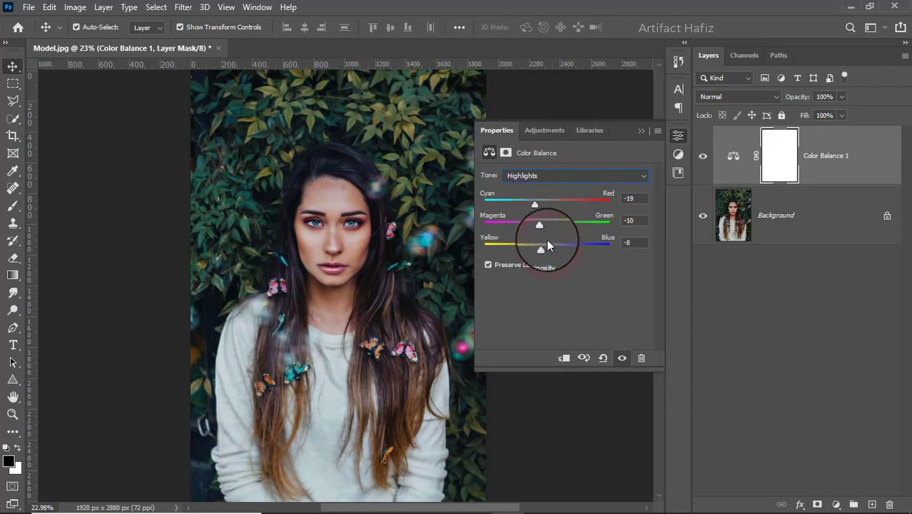
{"action": "left_click", "coordinate": [639, 131]}
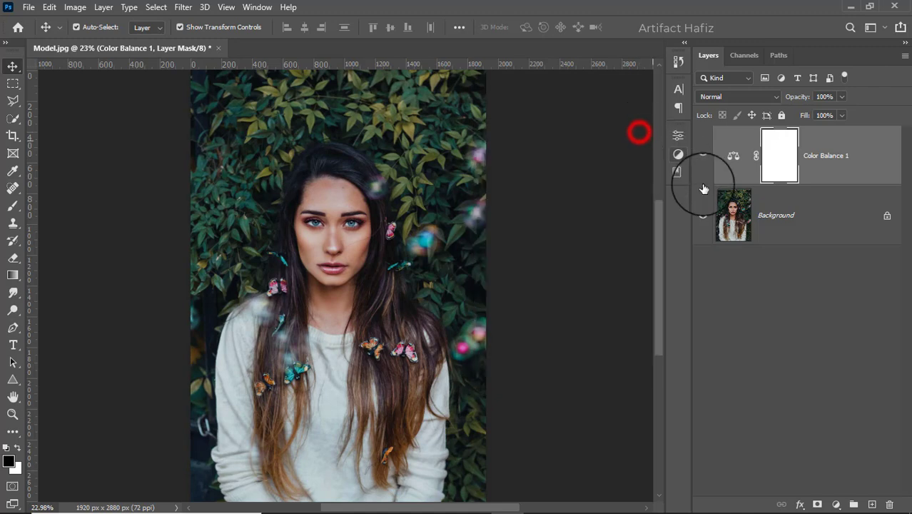
Step: Add a Curves adjustment layer and shape a slight S-curve in RGB, raising the highlights and lowering the shadows a little
{"action": "left_click", "coordinate": [836, 504]}
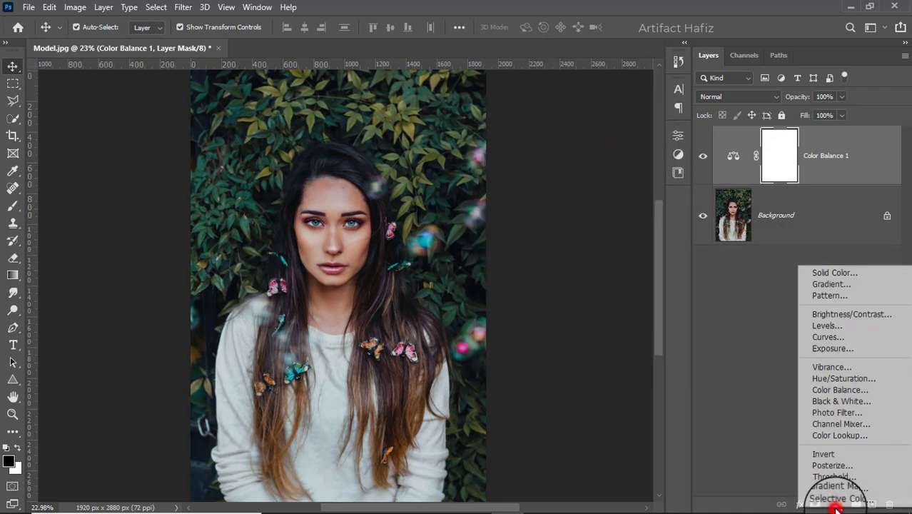
{"action": "left_click", "coordinate": [827, 335]}
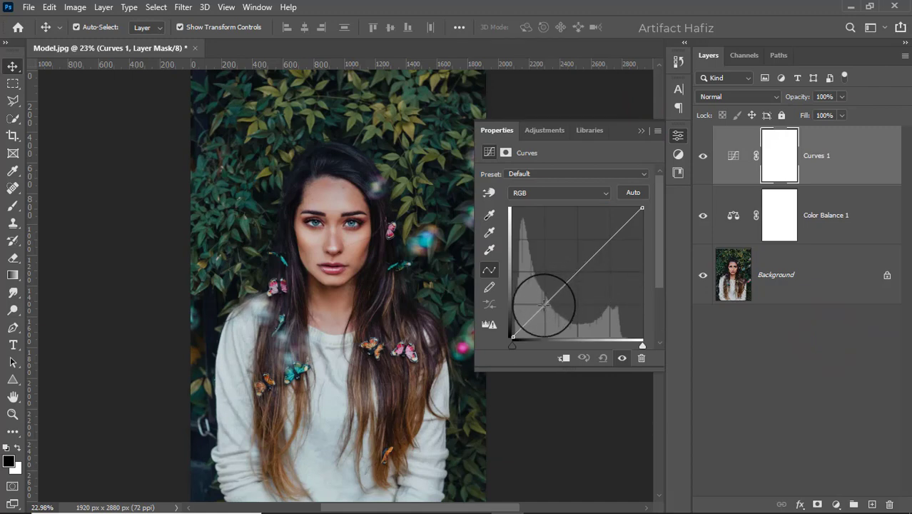
{"action": "left_click", "coordinate": [544, 305]}
{"action": "left_click", "coordinate": [607, 234]}
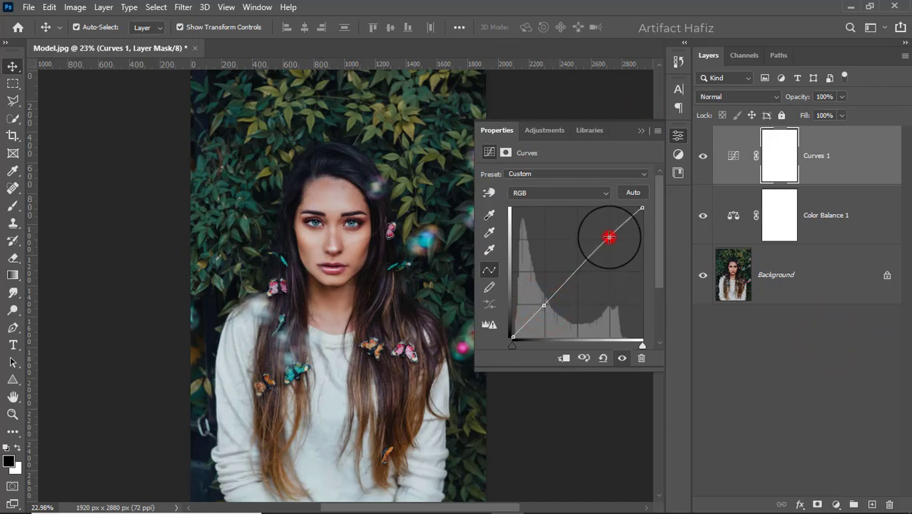
{"action": "mouse_move", "coordinate": [608, 234]}
{"action": "left_mouse_down"}
{"action": "mouse_move", "coordinate": [603, 240]}
{"action": "mouse_move", "coordinate": [610, 233]}
{"action": "left_mouse_up"}
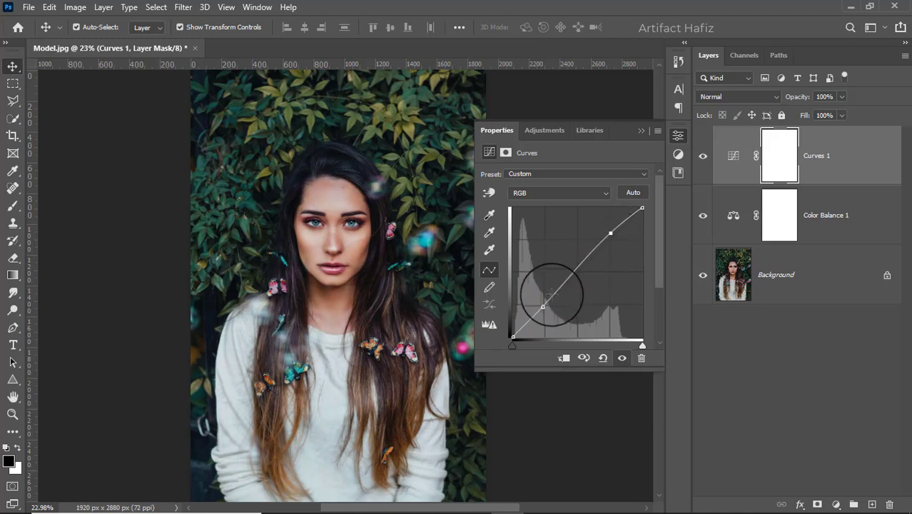
{"action": "left_click_drag", "start_coordinate": [543, 307], "coordinate": [542, 307]}
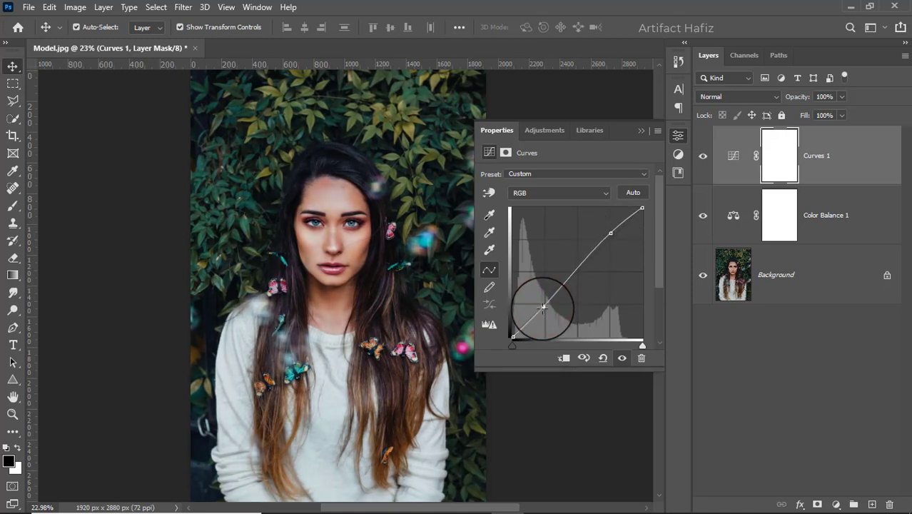
{"action": "left_click", "coordinate": [640, 132]}
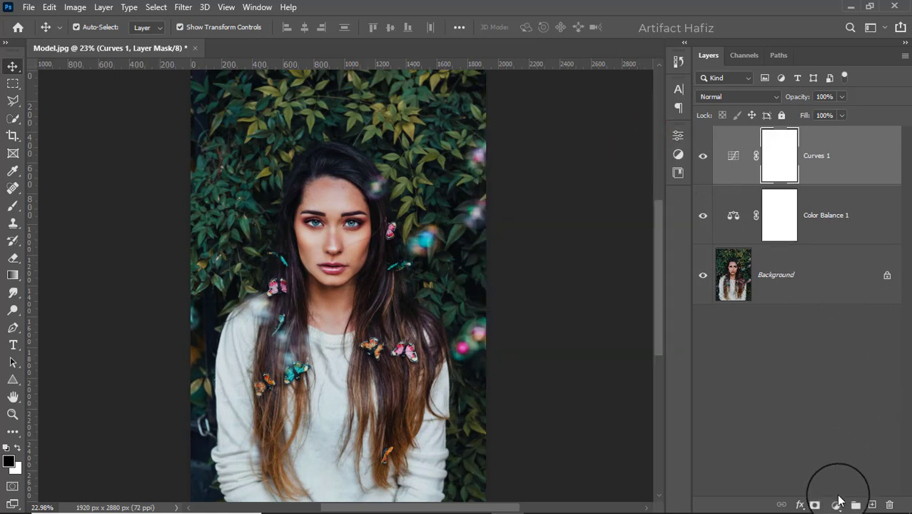
Step: Add a Color Lookup adjustment layer using the Fuji ETERNA 250D Kodak 2395 3D LUT and set its opacity to 15%
{"action": "left_click", "coordinate": [836, 505]}
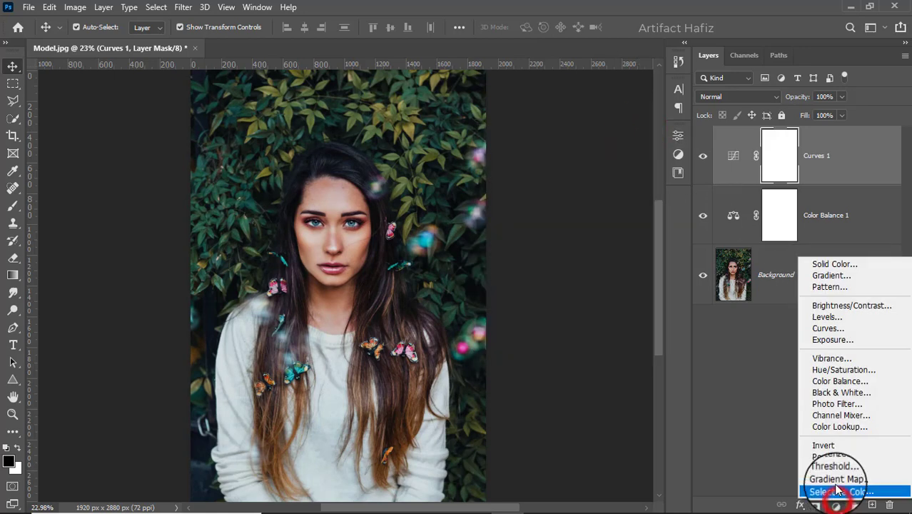
{"action": "left_click", "coordinate": [831, 426]}
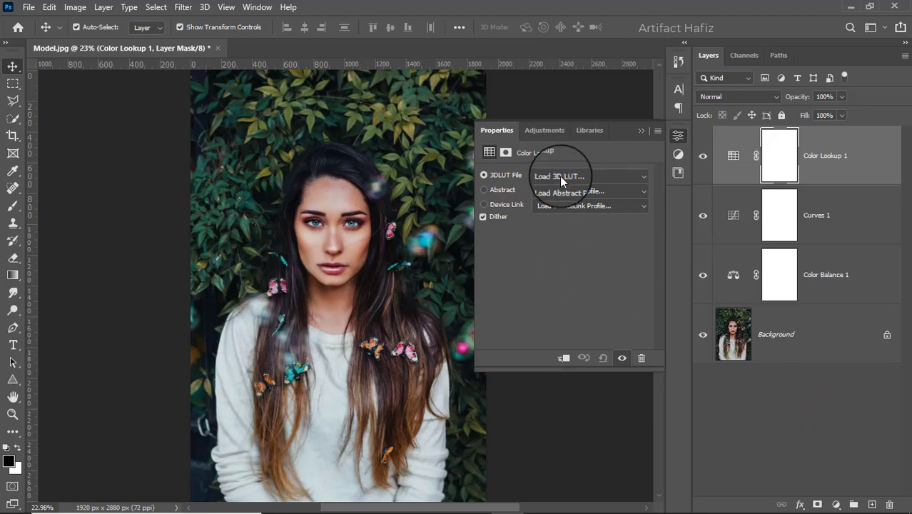
{"action": "left_click", "coordinate": [559, 175]}
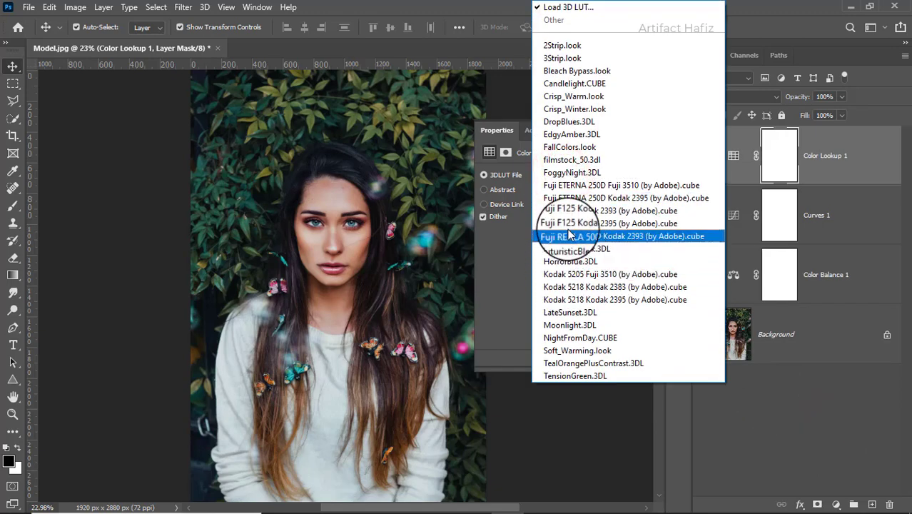
{"action": "left_click", "coordinate": [575, 198]}
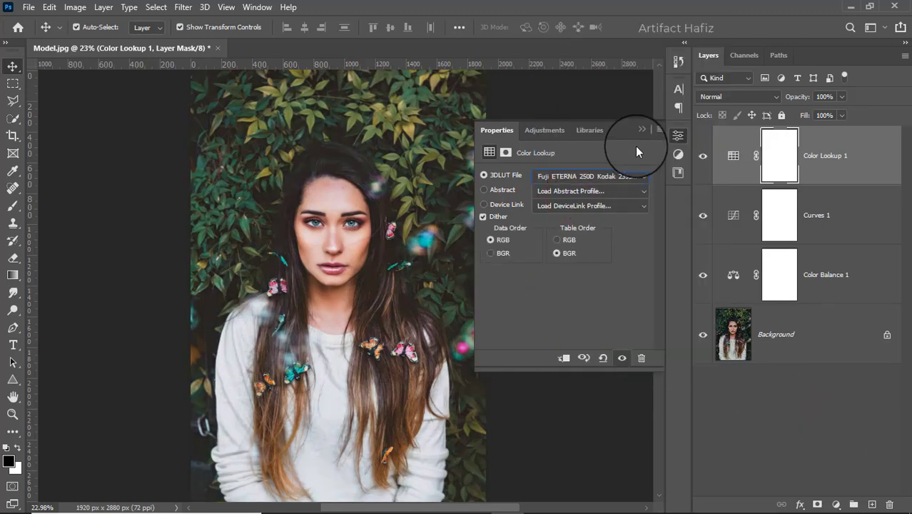
{"action": "left_click", "coordinate": [640, 131]}
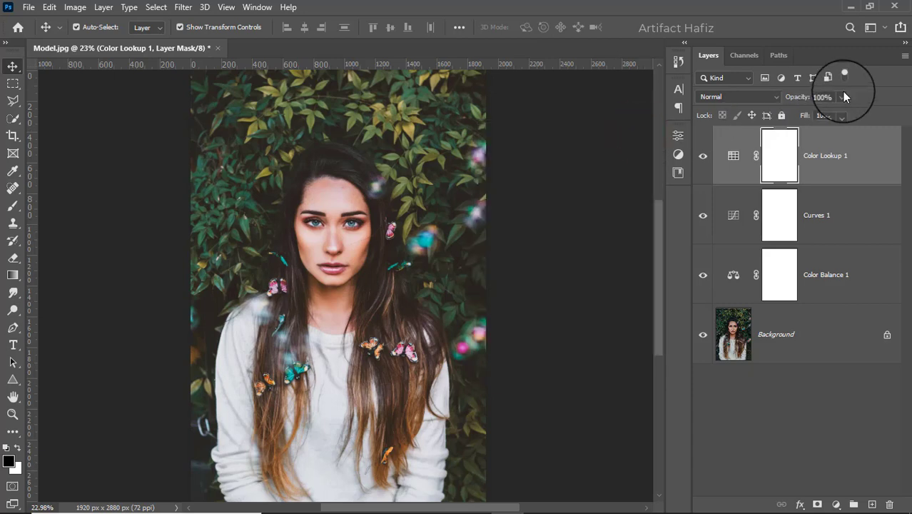
{"action": "left_click", "coordinate": [843, 96]}
{"action": "left_click", "coordinate": [789, 112]}
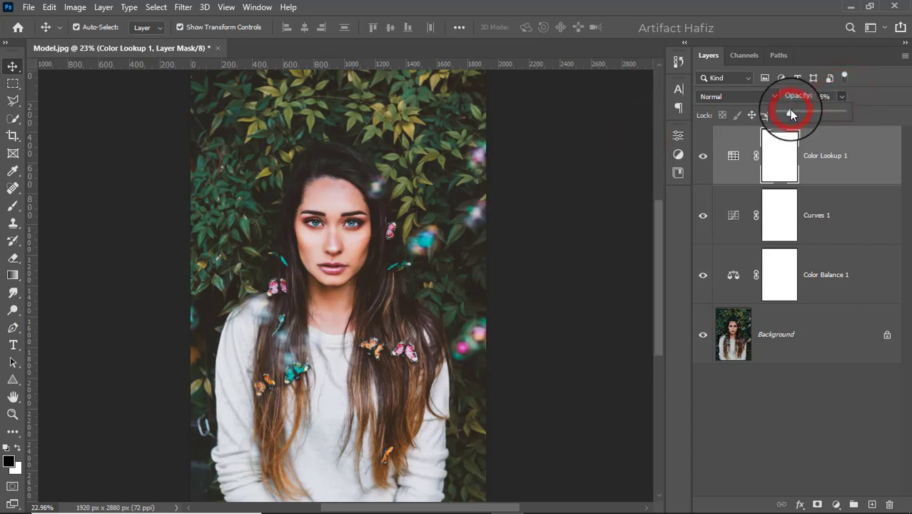
Step: Add a Levels adjustment layer with the black input level at 4 and the white input level at 237
{"action": "left_click", "coordinate": [836, 504]}
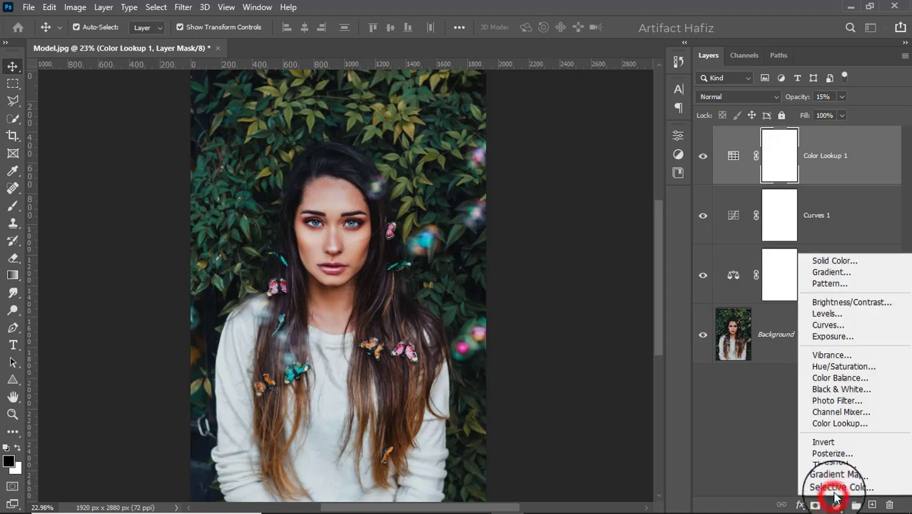
{"action": "left_click", "coordinate": [828, 313]}
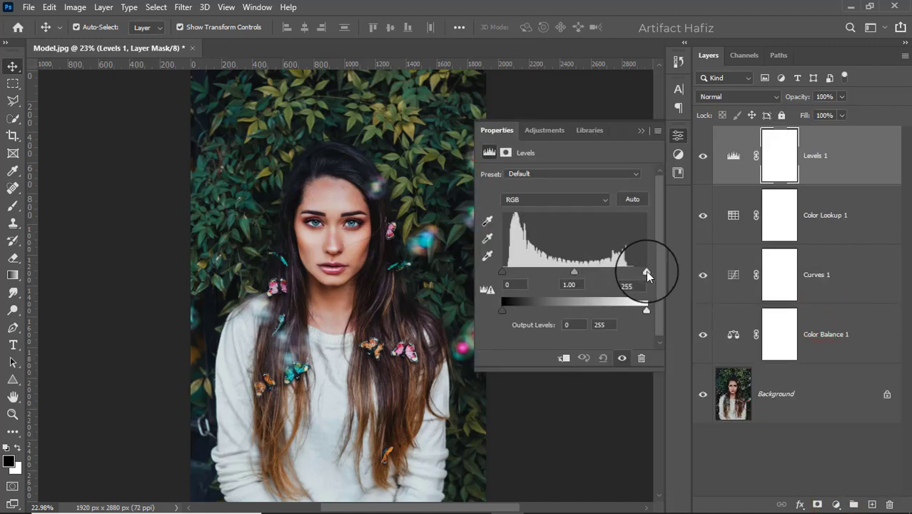
{"action": "left_click_drag", "start_coordinate": [648, 272], "coordinate": [638, 272]}
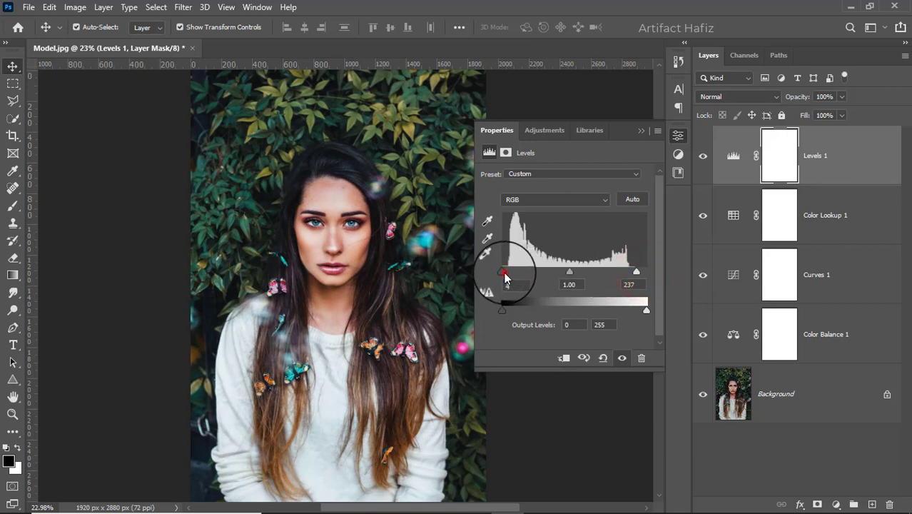
{"action": "left_click_drag", "start_coordinate": [505, 274], "coordinate": [505, 274]}
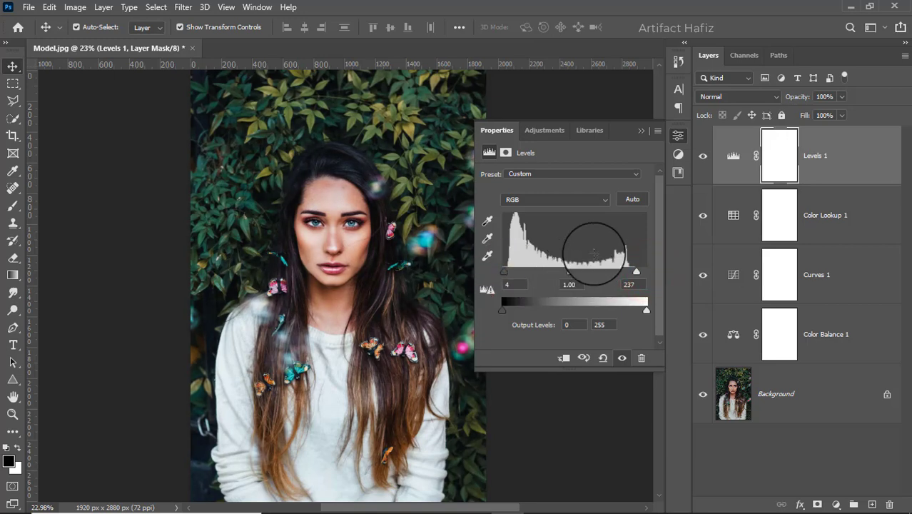
{"action": "left_click", "coordinate": [637, 131]}
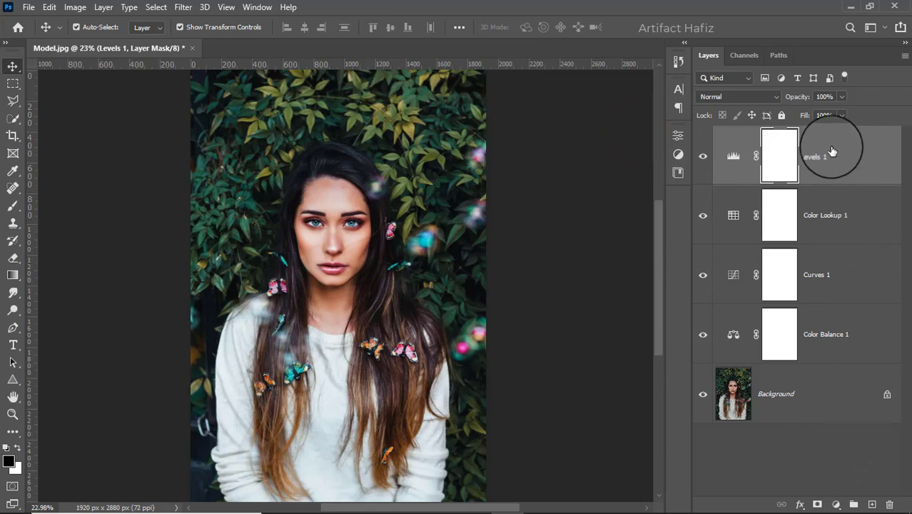
Step: Stamp all visible layers into a new top layer and convert it for Smart Filters
{"action": "key", "text": "ctrl+alt+shift+e"}
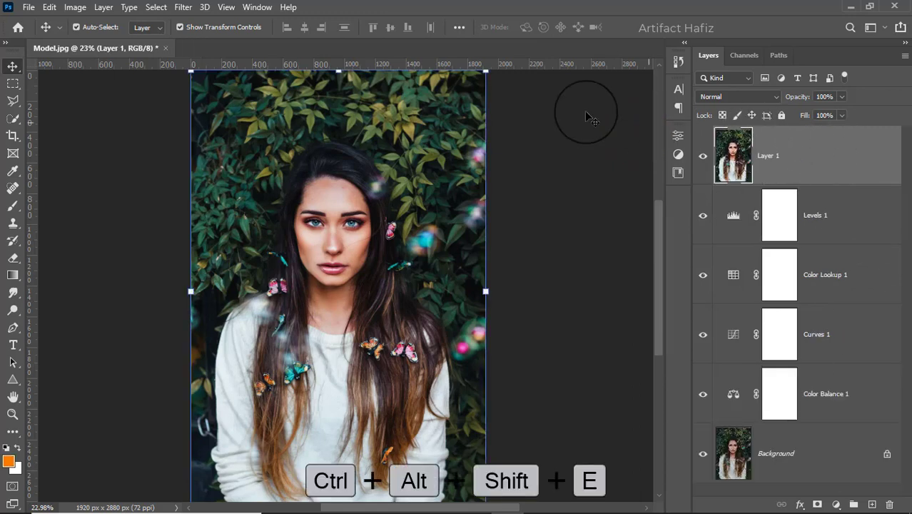
{"action": "left_click", "coordinate": [184, 7]}
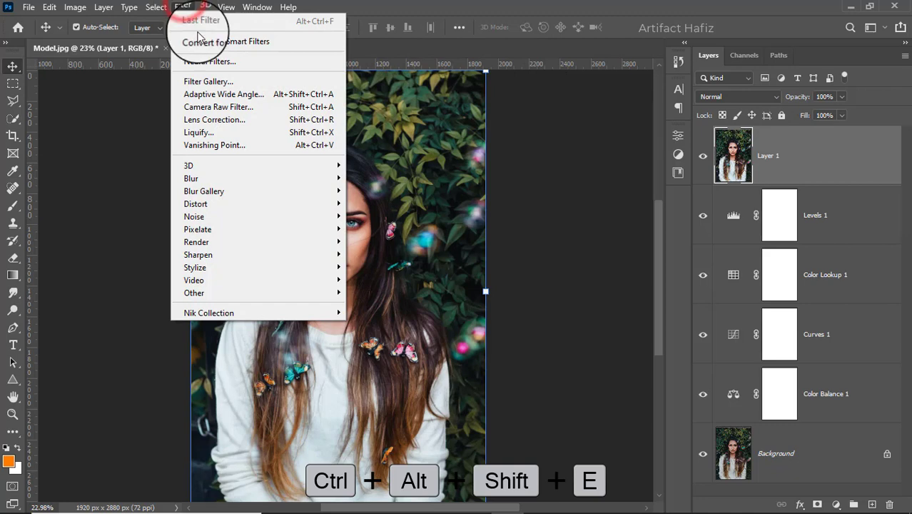
{"action": "left_click", "coordinate": [199, 42]}
Step: Apply Camera Raw Filter tone settings: Exposure -0.25, Contrast +5, Highlights -23, Shadows +5, Whites +9 and Blacks +24
{"action": "left_click", "coordinate": [183, 7]}
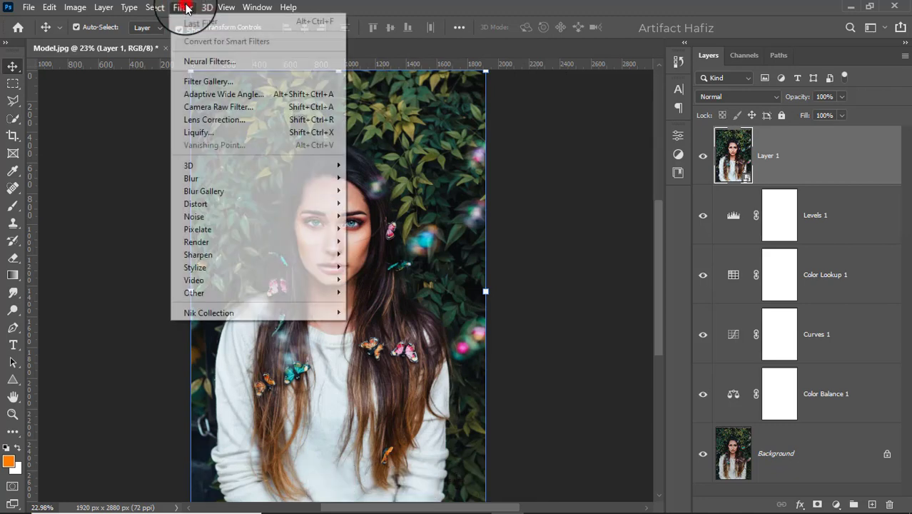
{"action": "left_click", "coordinate": [211, 108]}
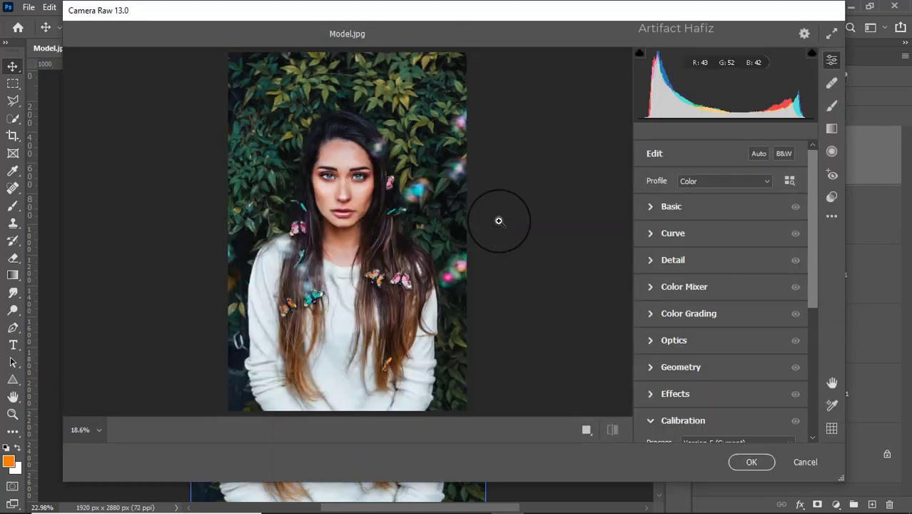
{"action": "left_click", "coordinate": [648, 208]}
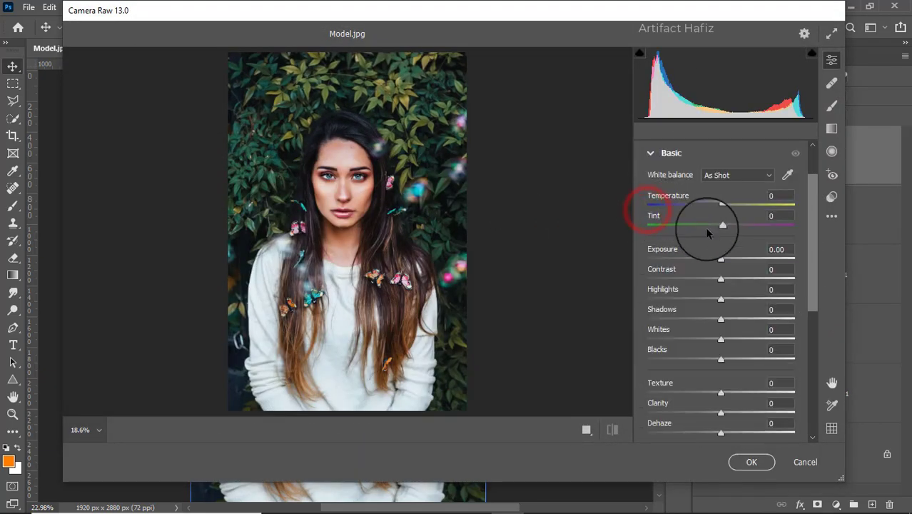
{"action": "left_click_drag", "start_coordinate": [725, 260], "coordinate": [718, 261]}
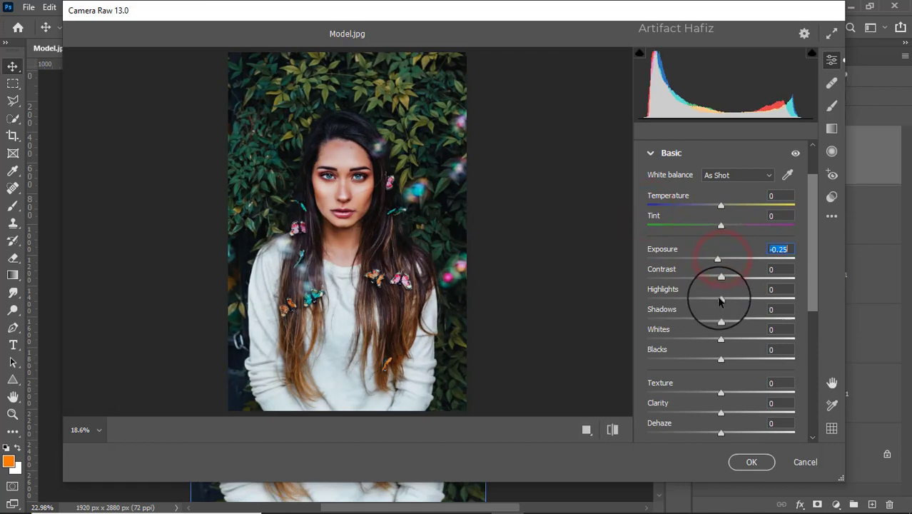
{"action": "left_click_drag", "start_coordinate": [720, 298], "coordinate": [726, 343]}
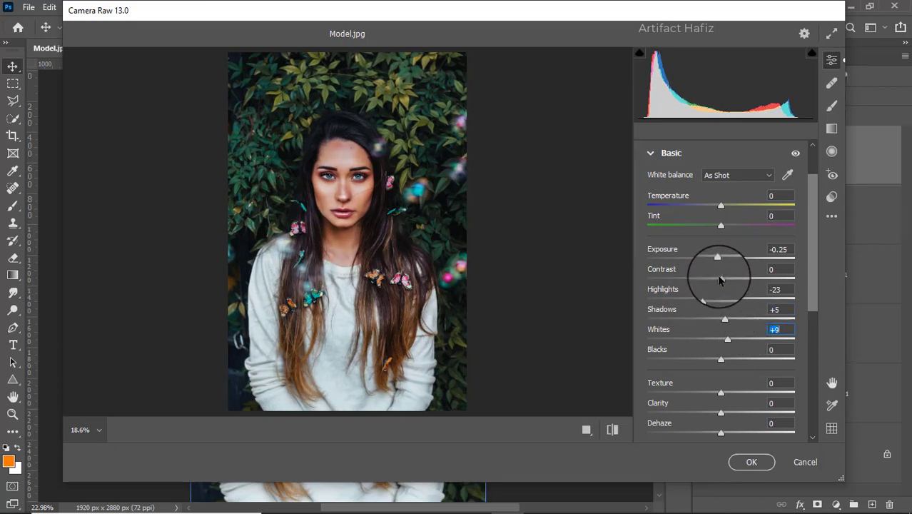
{"action": "mouse_move", "coordinate": [719, 279]}
{"action": "left_mouse_down"}
{"action": "mouse_move", "coordinate": [713, 276]}
{"action": "mouse_move", "coordinate": [731, 285]}
{"action": "mouse_move", "coordinate": [724, 288]}
{"action": "left_mouse_up"}
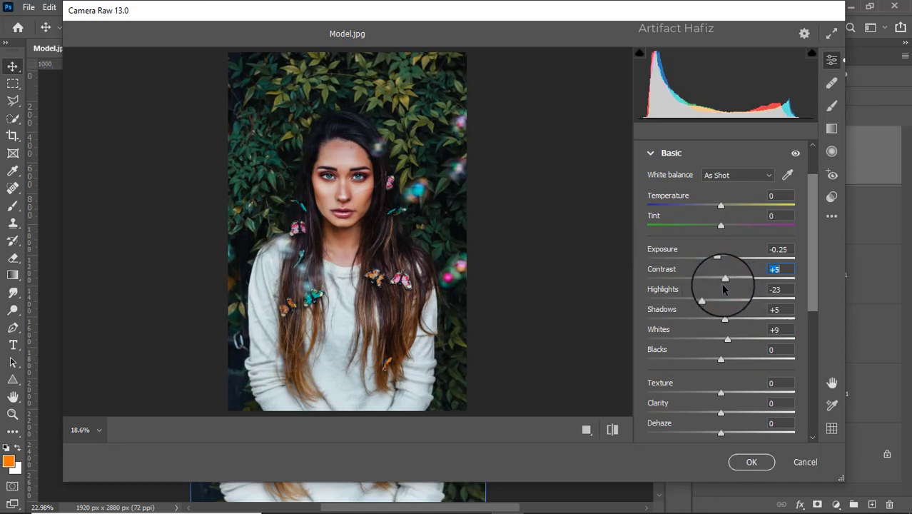
{"action": "left_click_drag", "start_coordinate": [720, 358], "coordinate": [737, 363]}
Step: Set Texture to +4, Clarity to +11, Dehaze to -5 and Vibrance to +13 in the Basic adjustments
{"action": "scroll", "coordinate": [706, 326], "scroll_direction": "down", "scroll_amount": 2}
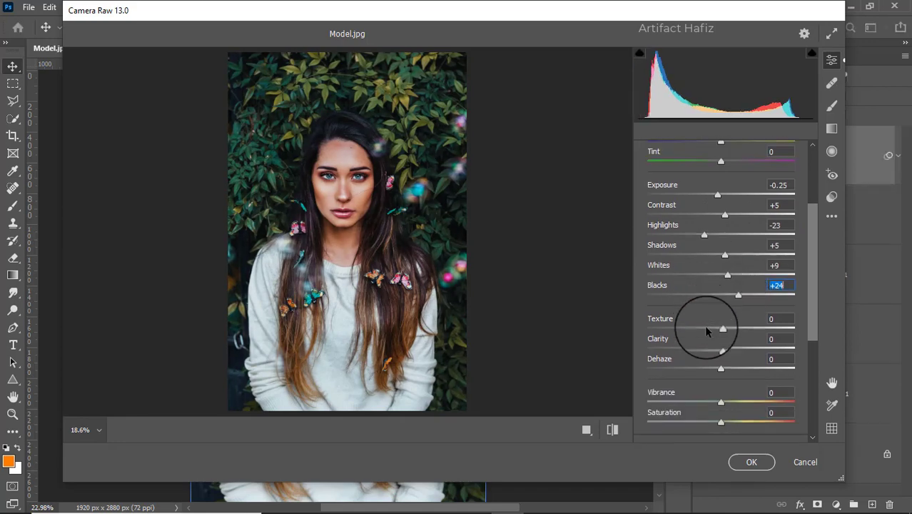
{"action": "left_click_drag", "start_coordinate": [717, 328], "coordinate": [736, 348]}
{"action": "scroll", "coordinate": [733, 340], "scroll_direction": "down", "scroll_amount": 3}
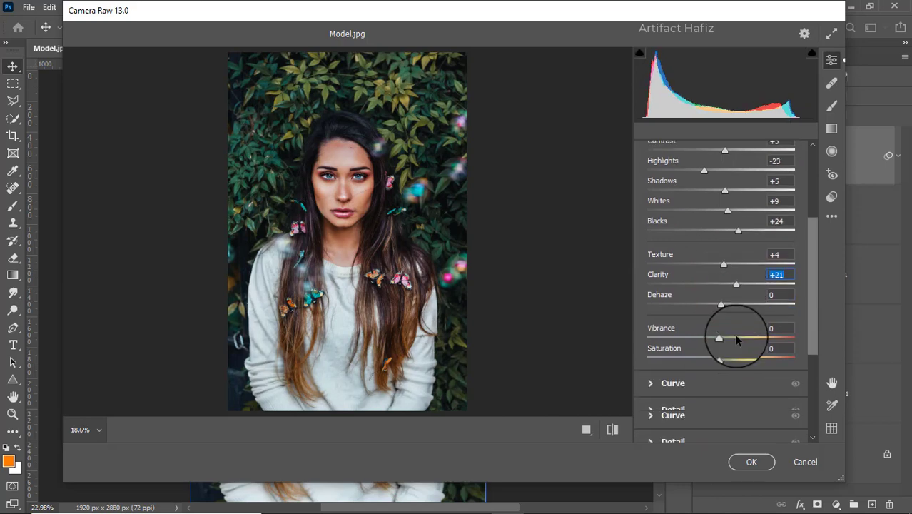
{"action": "left_click_drag", "start_coordinate": [739, 261], "coordinate": [735, 257]}
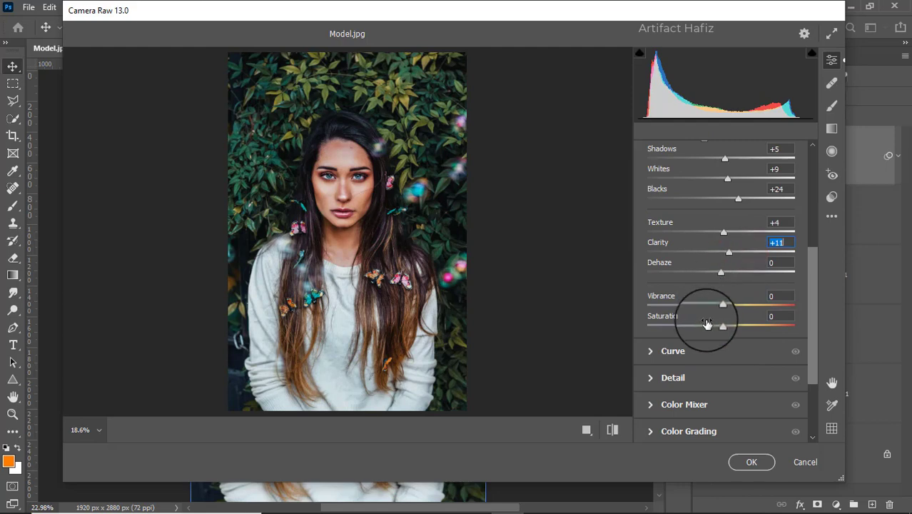
{"action": "left_click", "coordinate": [719, 273]}
{"action": "mouse_move", "coordinate": [719, 273]}
{"action": "left_mouse_down"}
{"action": "mouse_move", "coordinate": [733, 277]}
{"action": "mouse_move", "coordinate": [703, 277]}
{"action": "mouse_move", "coordinate": [718, 287]}
{"action": "left_mouse_up"}
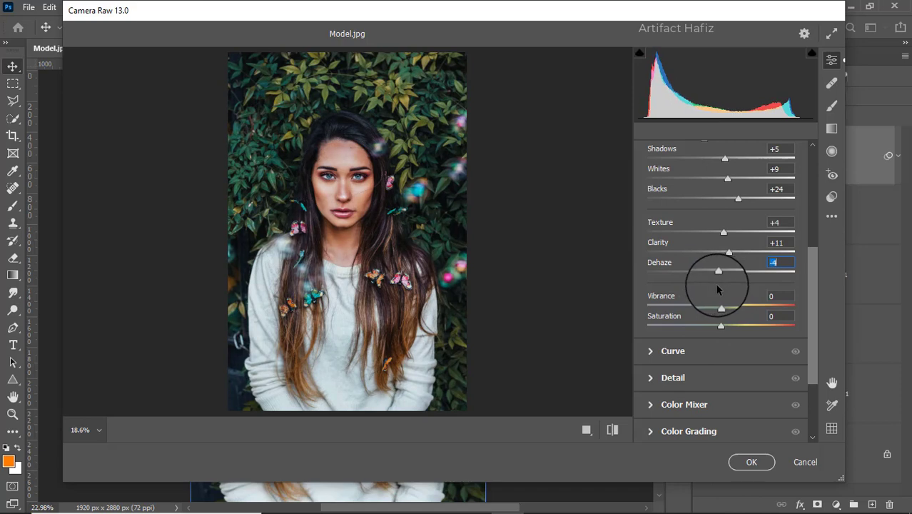
{"action": "scroll", "coordinate": [718, 287], "scroll_direction": "down", "scroll_amount": 1}
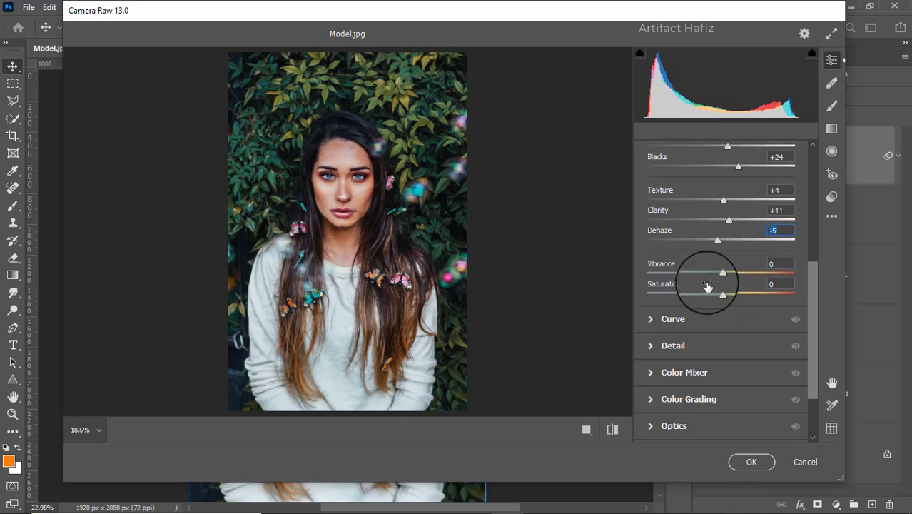
{"action": "mouse_move", "coordinate": [731, 277]}
{"action": "left_mouse_down"}
{"action": "mouse_move", "coordinate": [740, 273]}
{"action": "mouse_move", "coordinate": [733, 285]}
{"action": "left_mouse_up"}
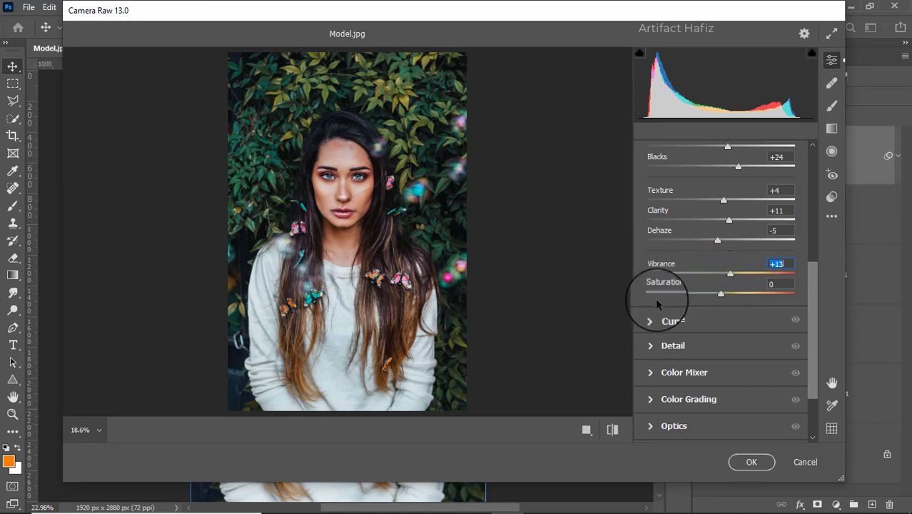
Step: Raise the black point of the blue channel's point curve to output 3 at input 0
{"action": "left_click", "coordinate": [657, 318]}
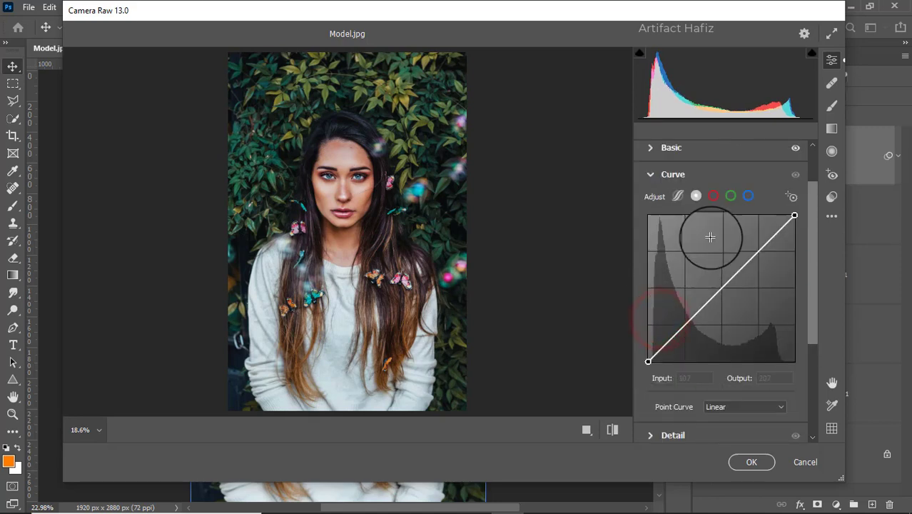
{"action": "left_click", "coordinate": [748, 196]}
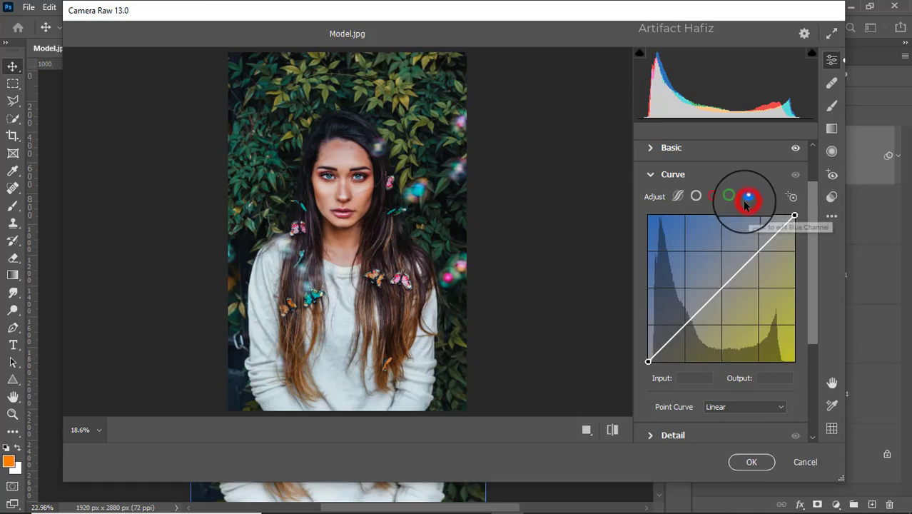
{"action": "left_click", "coordinate": [647, 362]}
{"action": "left_click_drag", "start_coordinate": [648, 361], "coordinate": [648, 359]}
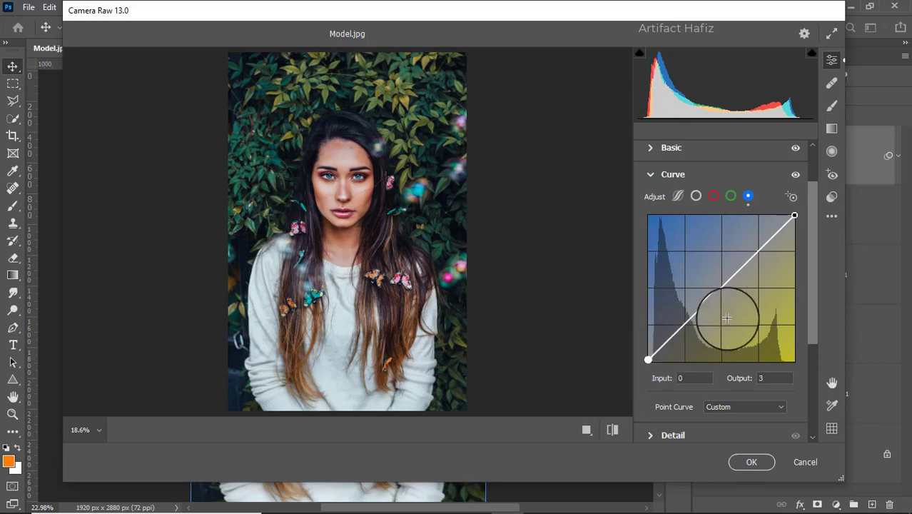
Step: Set Sharpening, Noise Reduction and Color Noise Reduction to 10 each in the Detail adjustments
{"action": "scroll", "coordinate": [692, 322], "scroll_direction": "down", "scroll_amount": 2}
{"action": "left_click", "coordinate": [666, 369]}
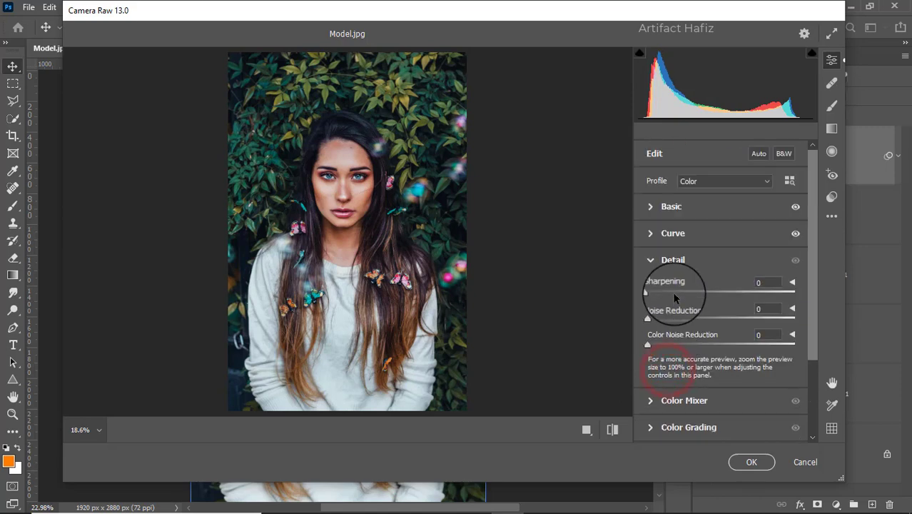
{"action": "left_click_drag", "start_coordinate": [647, 292], "coordinate": [668, 327]}
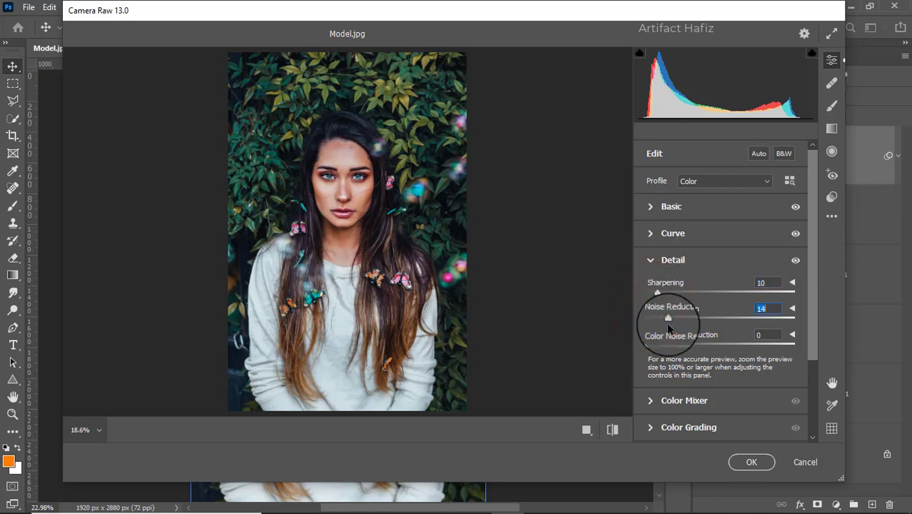
{"action": "left_click_drag", "start_coordinate": [669, 328], "coordinate": [660, 351]}
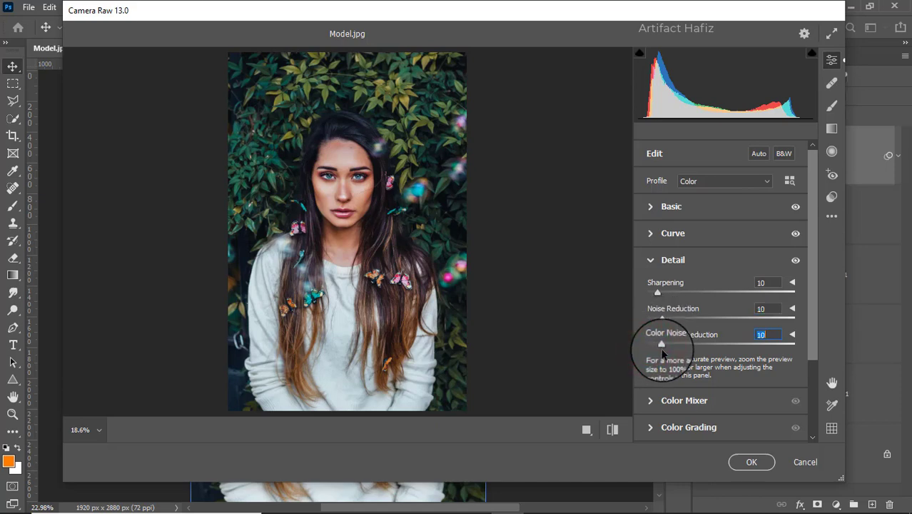
Step: Set the Color Mixer saturation: Reds +12, Oranges +4, Yellows +100, Greens +81, Aquas +47, Blues +38, Purples +14 and Magentas +11
{"action": "scroll", "coordinate": [684, 312], "scroll_direction": "down", "scroll_amount": 3}
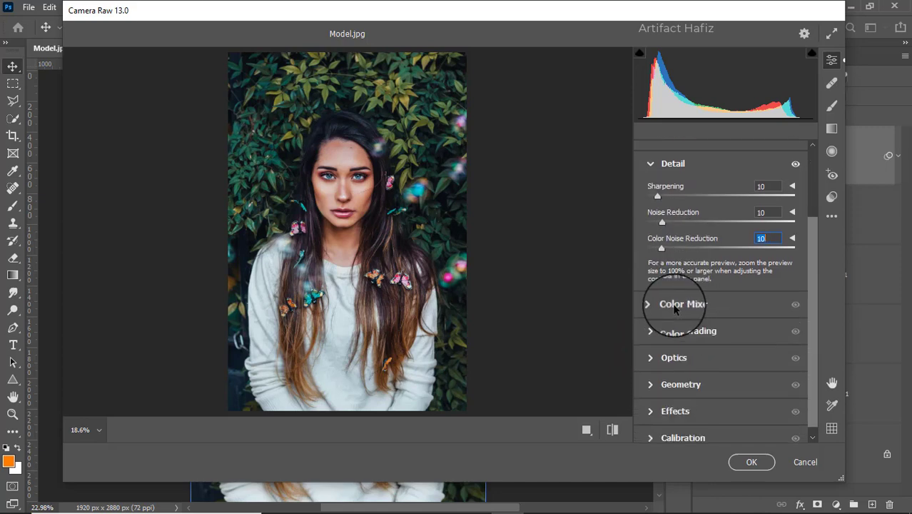
{"action": "left_click", "coordinate": [674, 305]}
{"action": "left_click", "coordinate": [691, 225]}
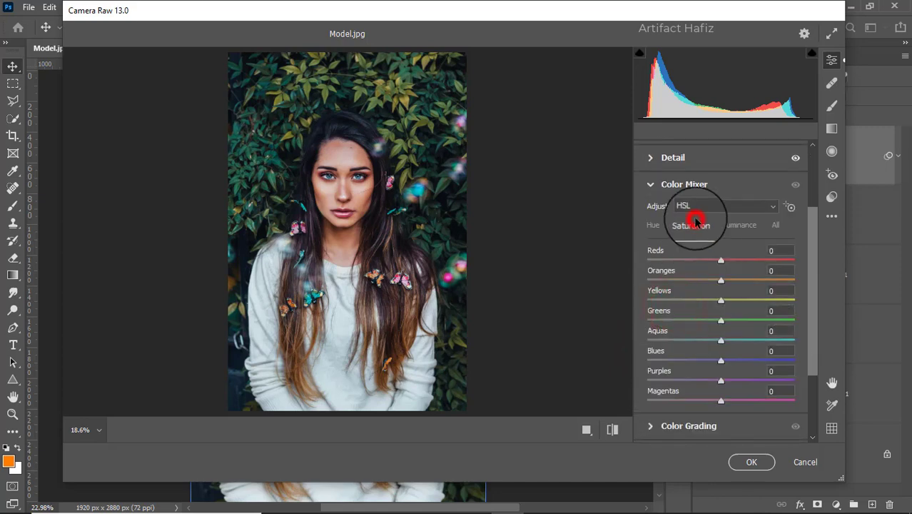
{"action": "left_click", "coordinate": [720, 261]}
{"action": "left_click_drag", "start_coordinate": [721, 262], "coordinate": [797, 309]}
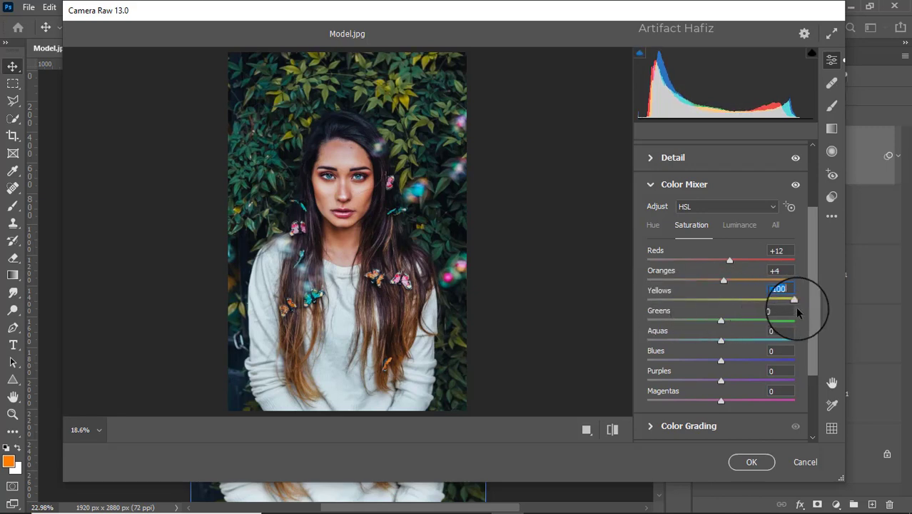
{"action": "left_click_drag", "start_coordinate": [722, 320], "coordinate": [782, 322]}
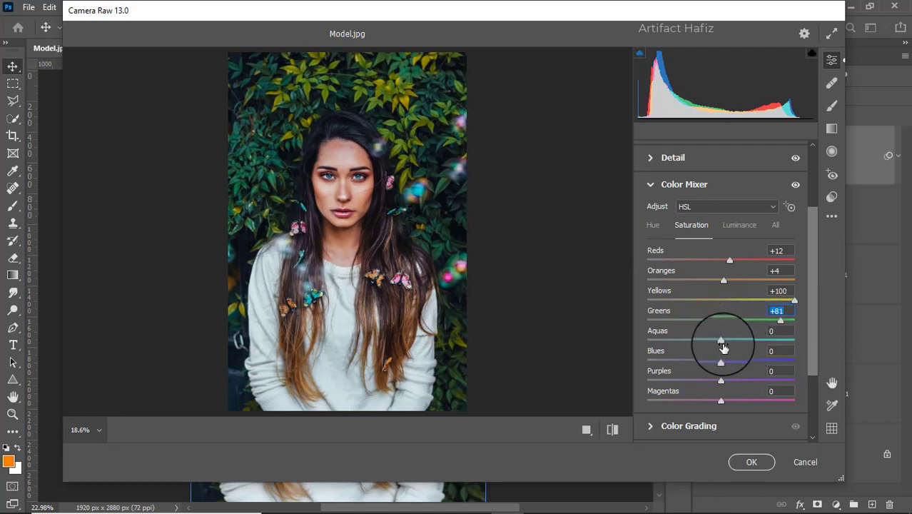
{"action": "left_click_drag", "start_coordinate": [720, 340], "coordinate": [729, 402]}
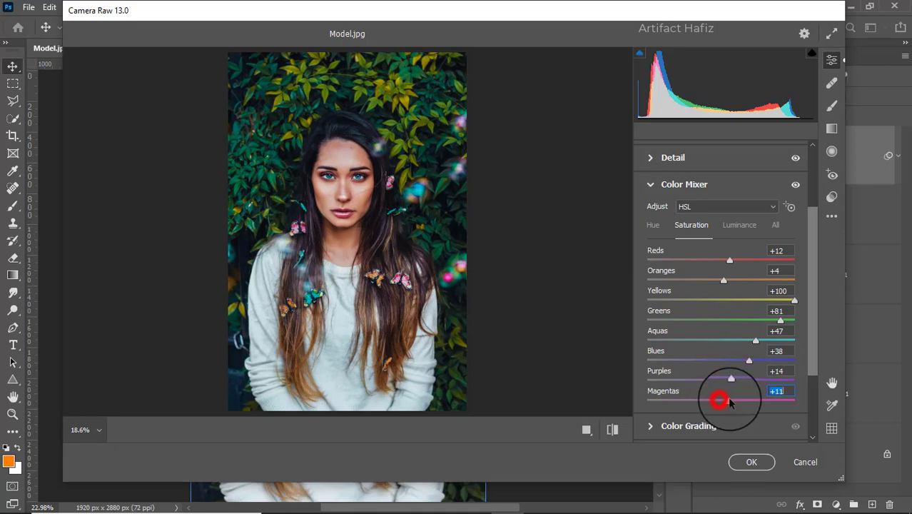
Step: Set the Color Mixer luminance of Aquas to +17 and Yellows to +54
{"action": "left_click", "coordinate": [739, 225]}
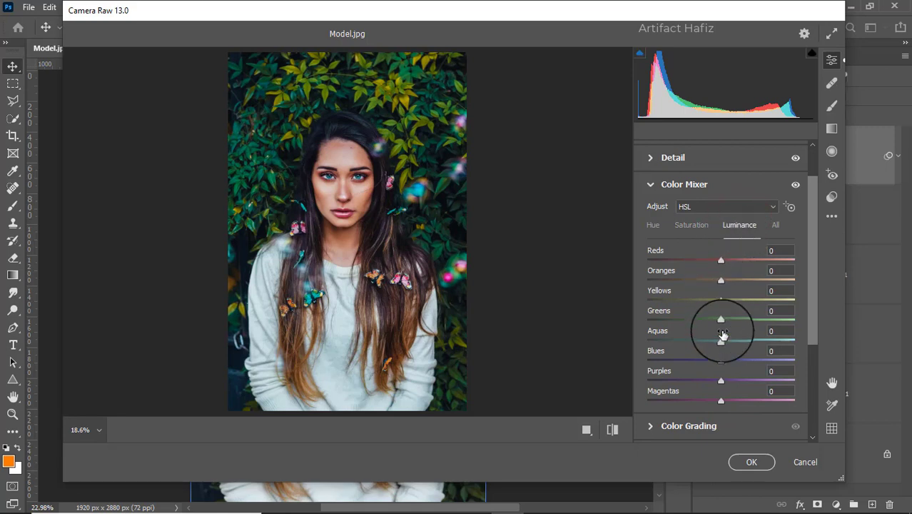
{"action": "left_click_drag", "start_coordinate": [758, 344], "coordinate": [728, 342]}
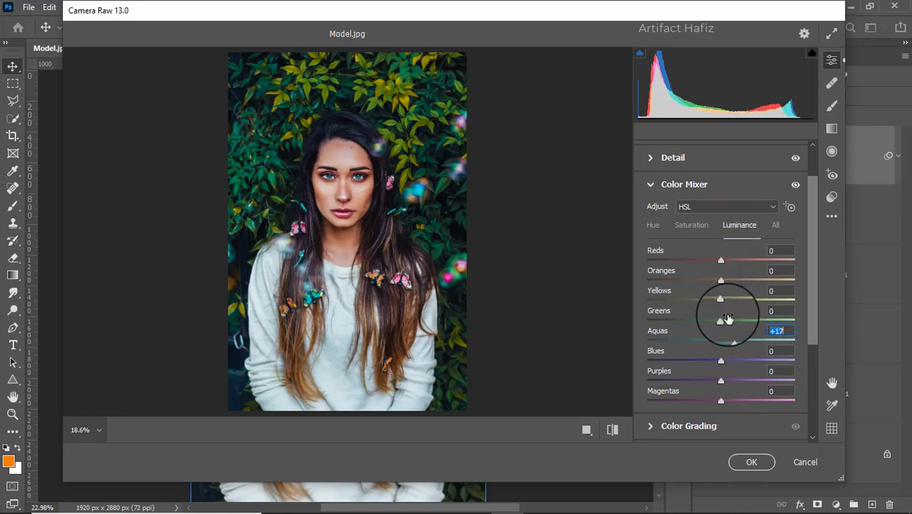
{"action": "left_click_drag", "start_coordinate": [720, 300], "coordinate": [760, 301]}
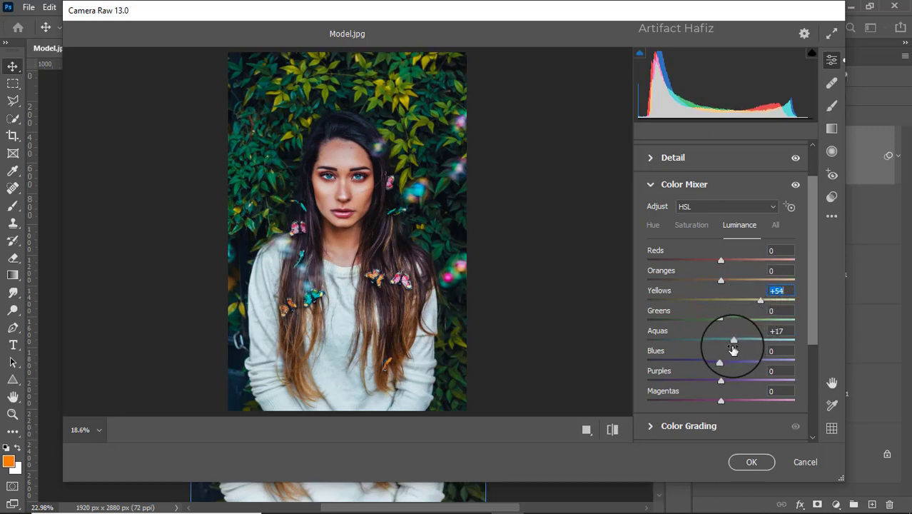
Step: Shift the Color Mixer hue of Aquas to -39 and Blues to -24
{"action": "left_click", "coordinate": [652, 225]}
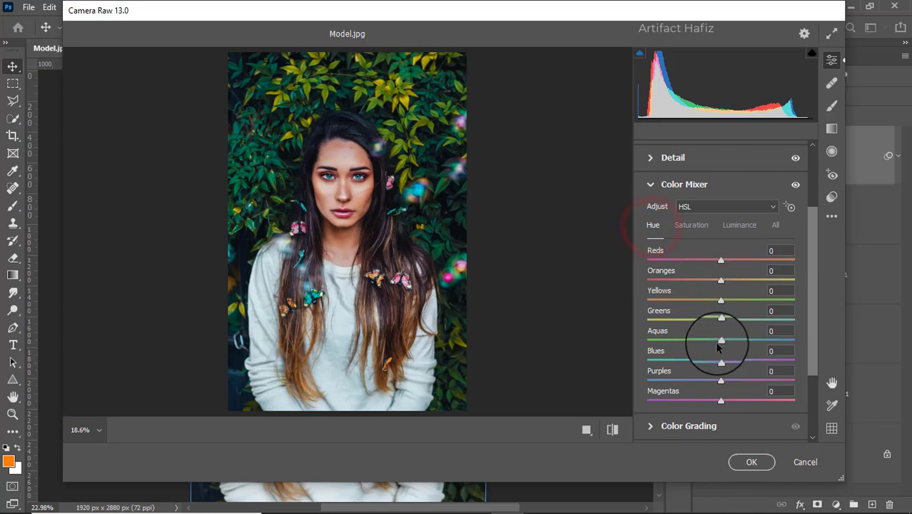
{"action": "left_click_drag", "start_coordinate": [720, 340], "coordinate": [706, 363]}
{"action": "left_click", "coordinate": [721, 360]}
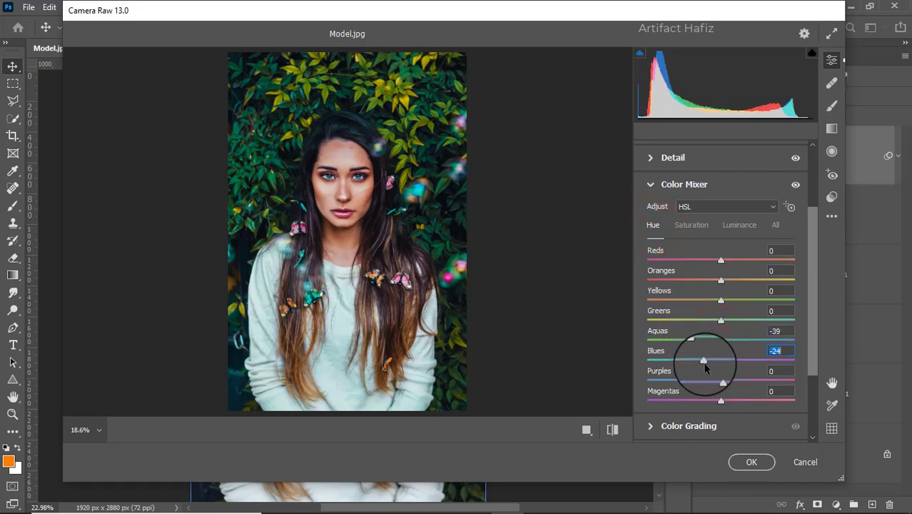
Step: Use Color Grading to tint the shadows slightly blue and the highlights slightly yellow-green at a hue of about 68
{"action": "scroll", "coordinate": [710, 363], "scroll_direction": "down", "scroll_amount": 2}
{"action": "left_click", "coordinate": [704, 363]}
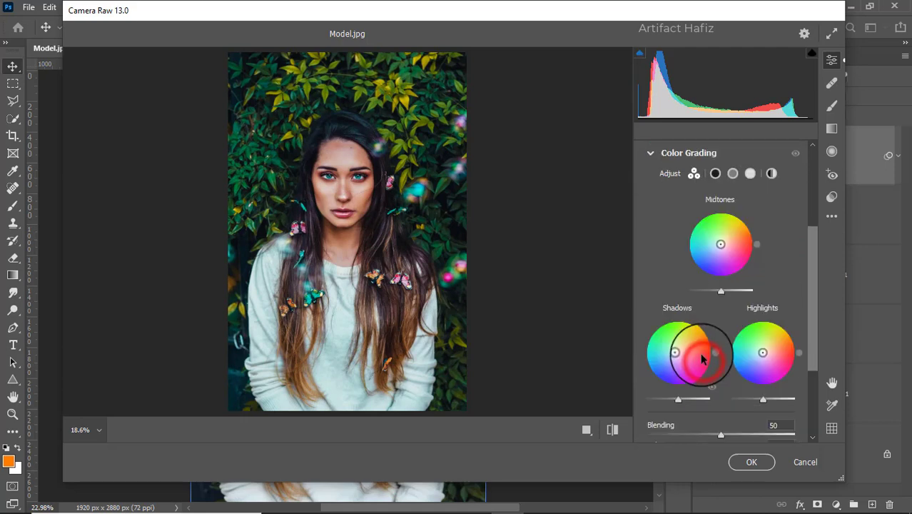
{"action": "left_click_drag", "start_coordinate": [680, 352], "coordinate": [661, 396]}
{"action": "left_click_drag", "start_coordinate": [763, 356], "coordinate": [765, 306]}
Step: Add a Vignetting effect of -7 to the photo
{"action": "scroll", "coordinate": [777, 307], "scroll_direction": "down", "scroll_amount": 5}
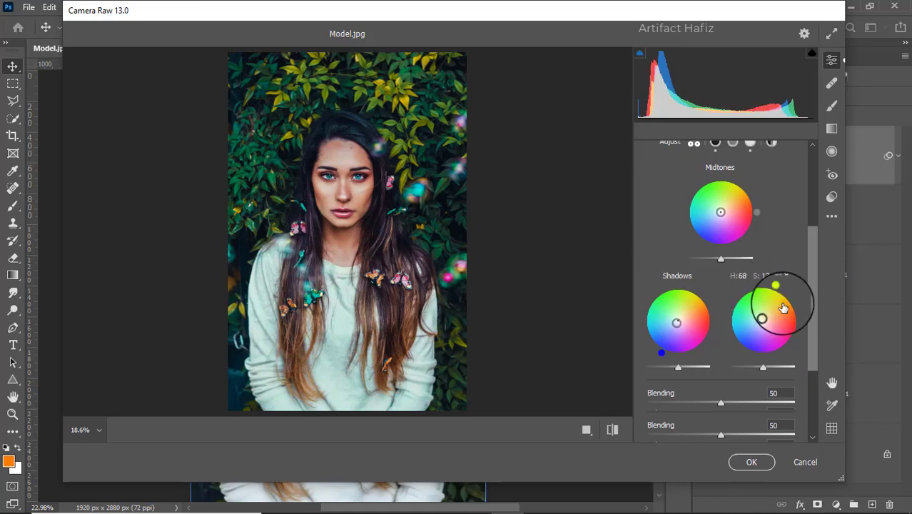
{"action": "left_click", "coordinate": [685, 396]}
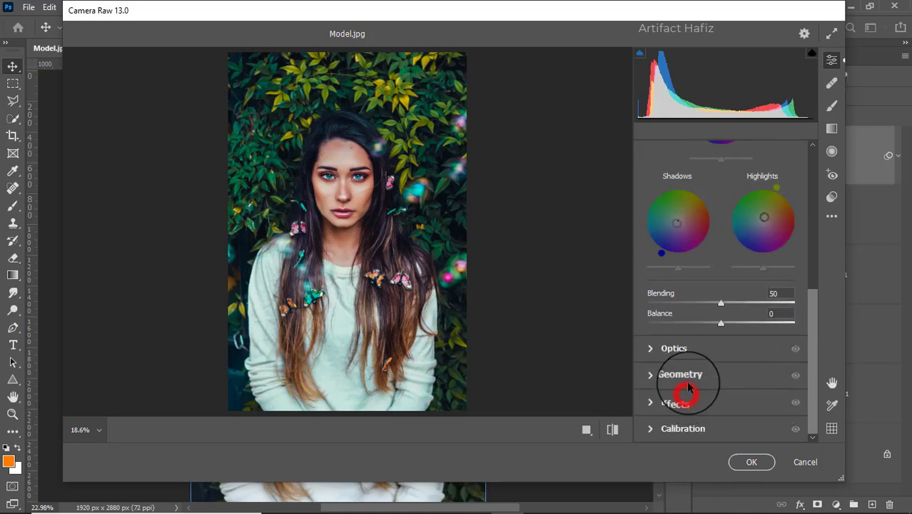
{"action": "left_click_drag", "start_coordinate": [722, 295], "coordinate": [714, 293]}
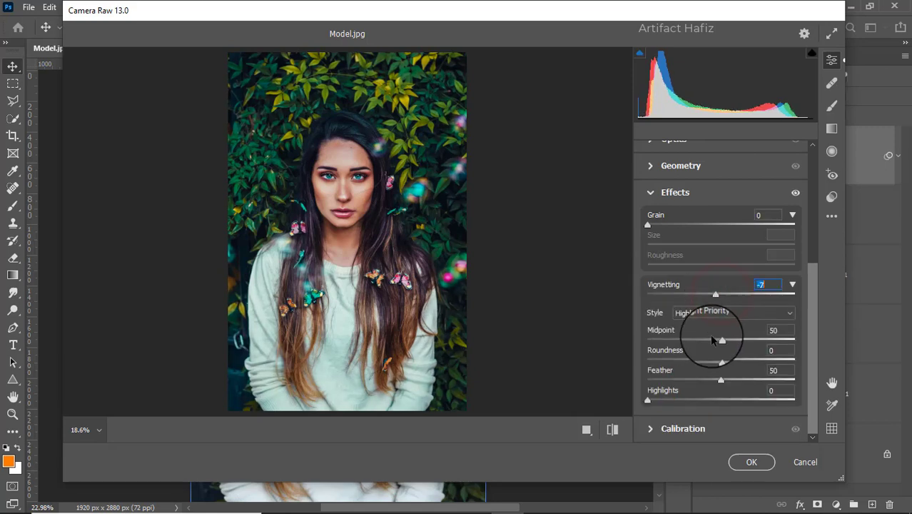
Step: Calibrate Red Primary to Hue +8 and Saturation -5, Green Primary Saturation to +4 and Blue Primary Saturation to +8, and apply the filter
{"action": "left_click", "coordinate": [676, 427]}
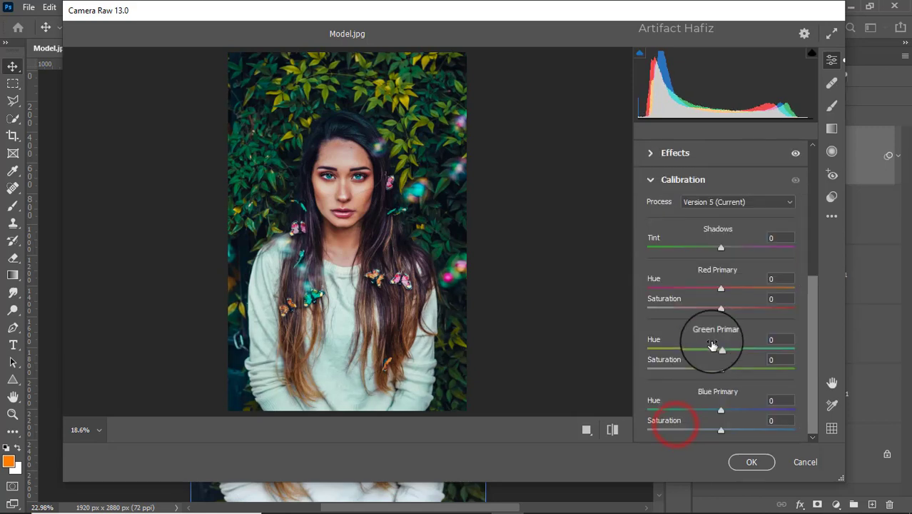
{"action": "mouse_move", "coordinate": [720, 294]}
{"action": "left_mouse_down"}
{"action": "mouse_move", "coordinate": [727, 288]}
{"action": "mouse_move", "coordinate": [717, 311]}
{"action": "left_mouse_up"}
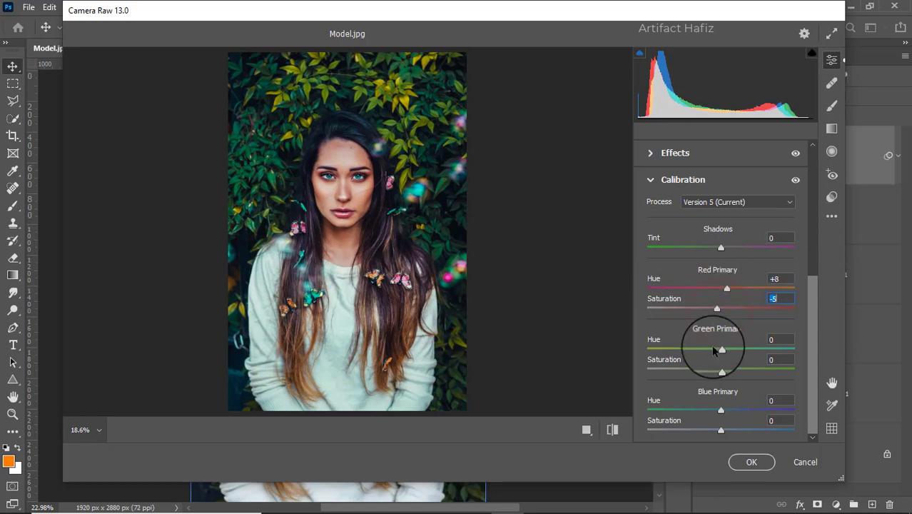
{"action": "left_click_drag", "start_coordinate": [721, 368], "coordinate": [723, 368]}
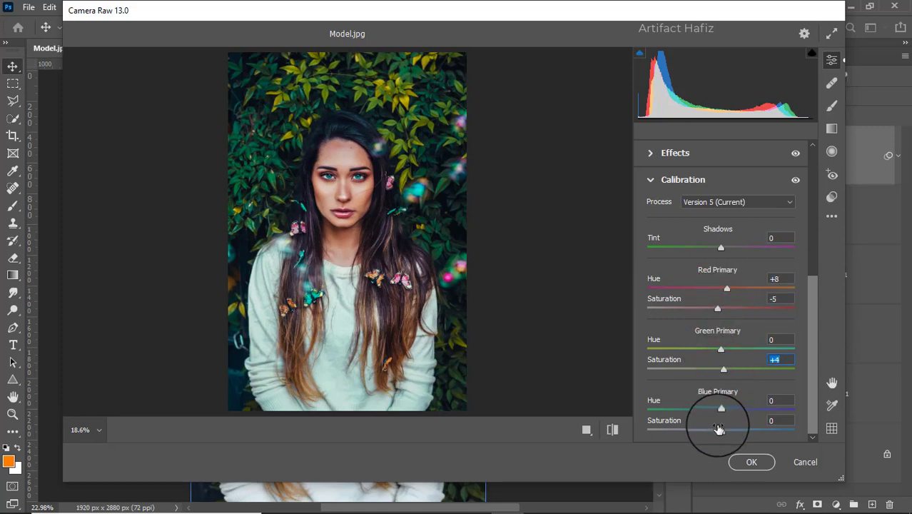
{"action": "left_click_drag", "start_coordinate": [721, 429], "coordinate": [727, 431]}
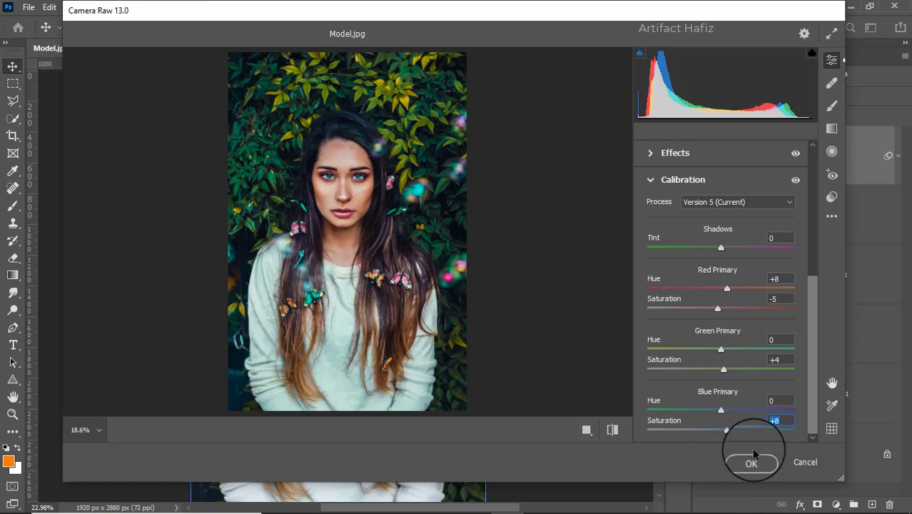
{"action": "left_click", "coordinate": [751, 462]}
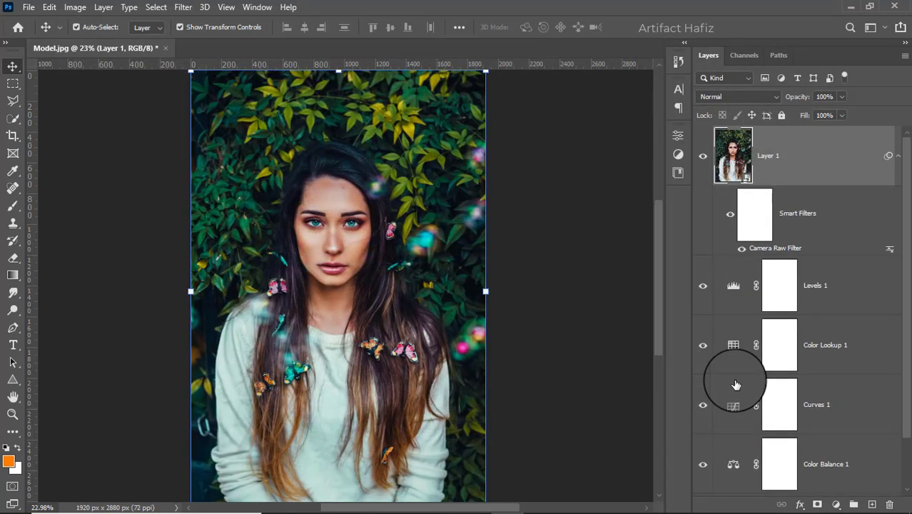
Step: Compare the graded portrait with the original by toggling the visibility of all layers except Background
{"action": "scroll", "coordinate": [744, 355], "scroll_direction": "down", "scroll_amount": 1}
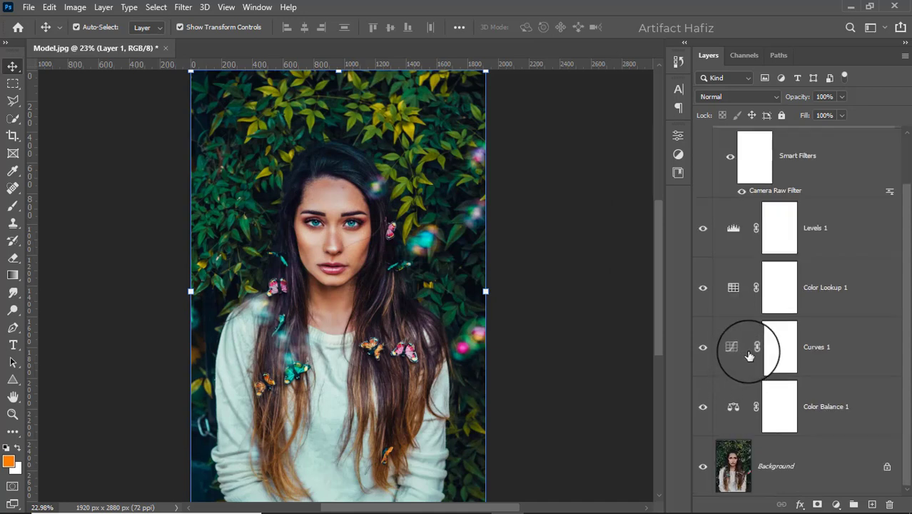
{"action": "left_click", "coordinate": [703, 466], "text": "alt"}
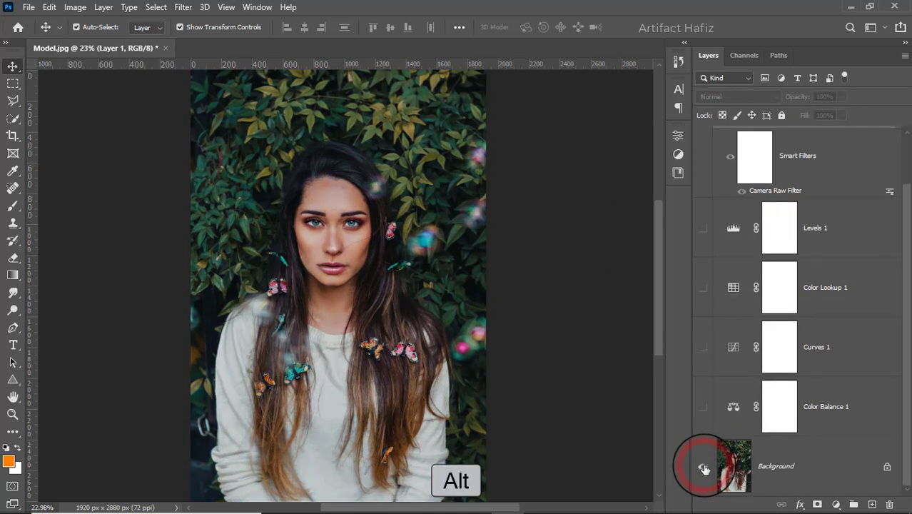
{"action": "left_click", "coordinate": [703, 467], "text": "alt"}
{"action": "left_click", "coordinate": [703, 466], "text": "alt"}
{"action": "left_click", "coordinate": [703, 467], "text": "alt"}
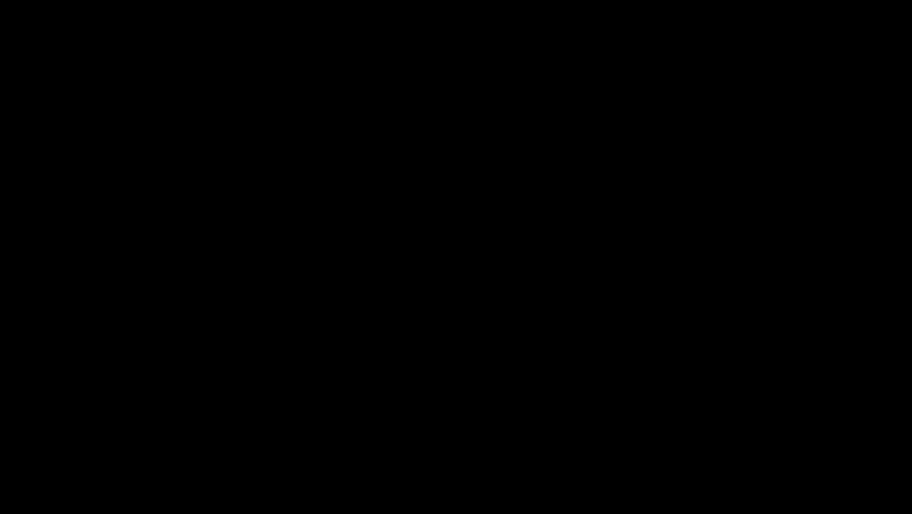